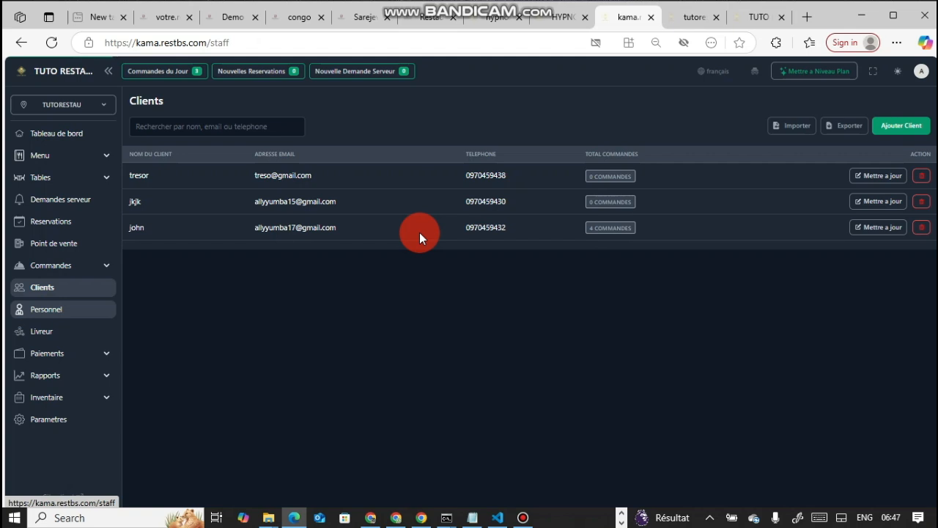
Step: Switch to the TUTO RESTAU customer site and view the name, e-mail and phone fields in the account's profile
left_click(58, 337)
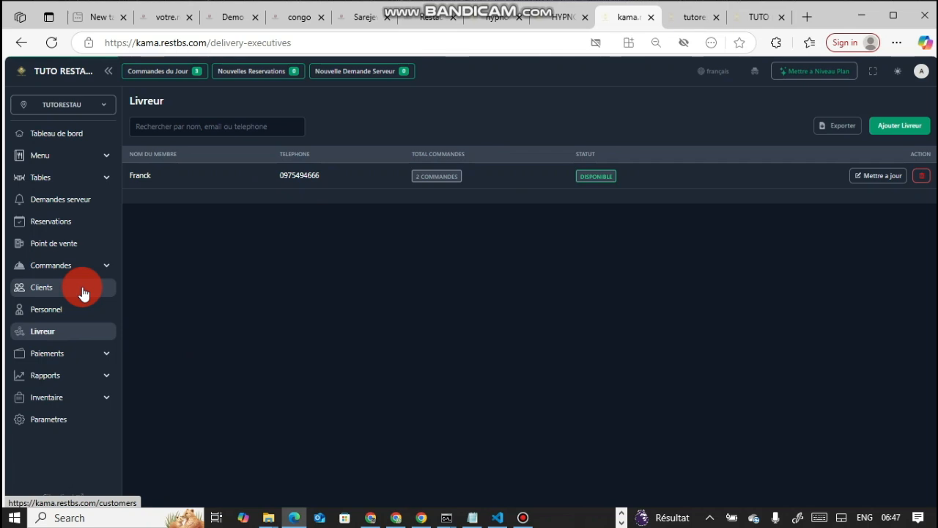
left_click(758, 16)
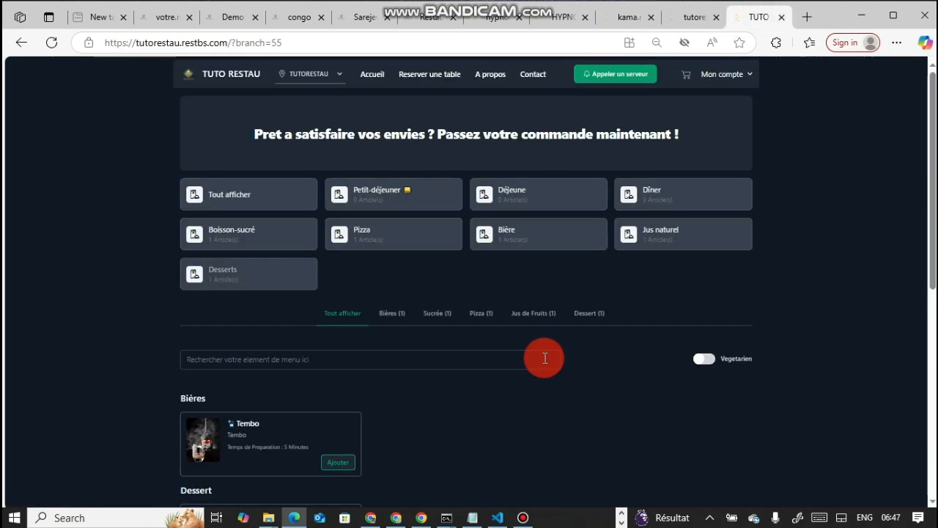
scroll(544, 358, "down", 5)
scroll(545, 359, "up", 5)
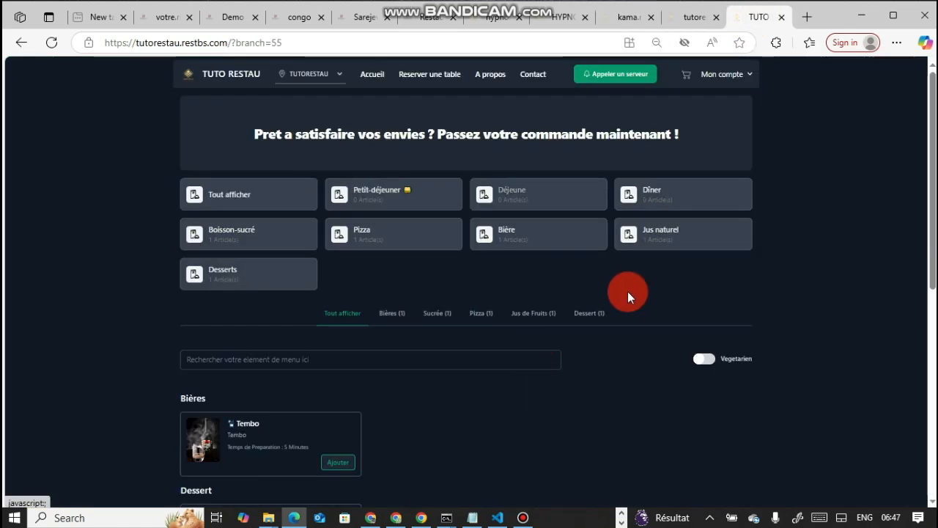
left_click(737, 77)
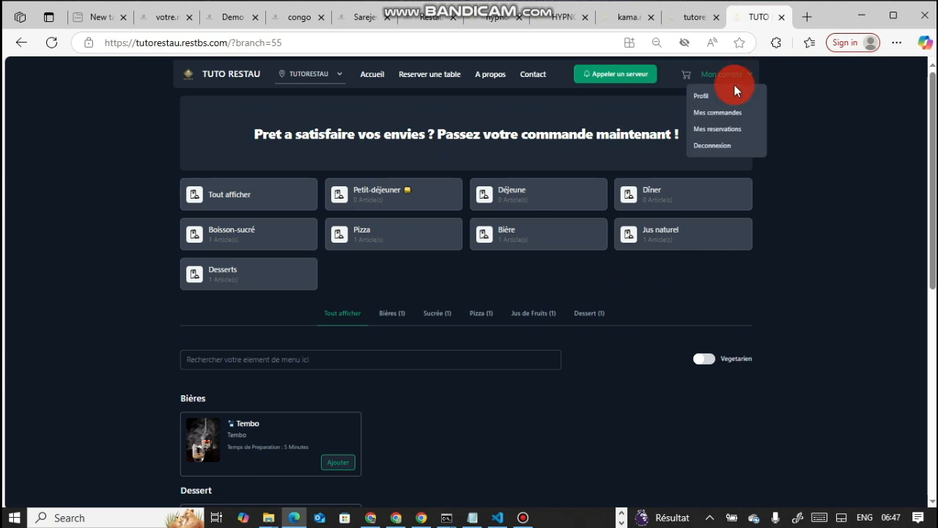
left_click(718, 98)
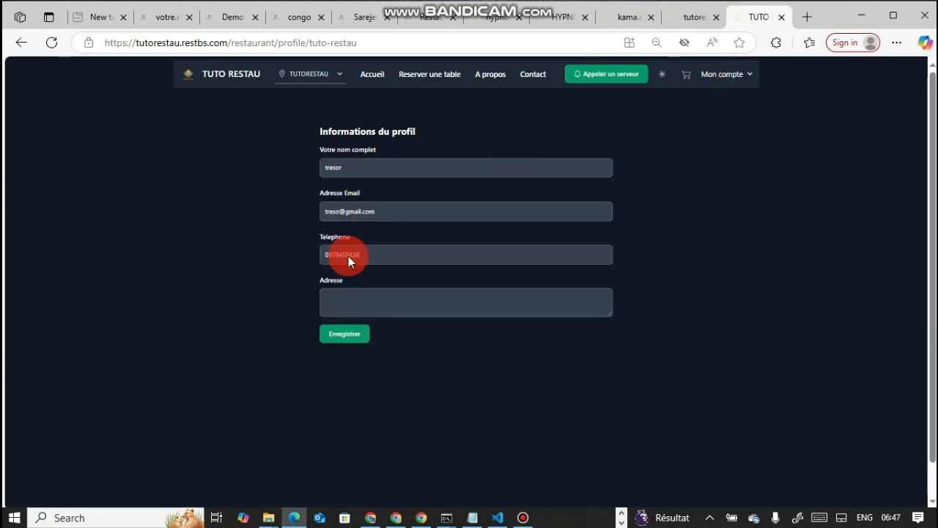
double_click(326, 168)
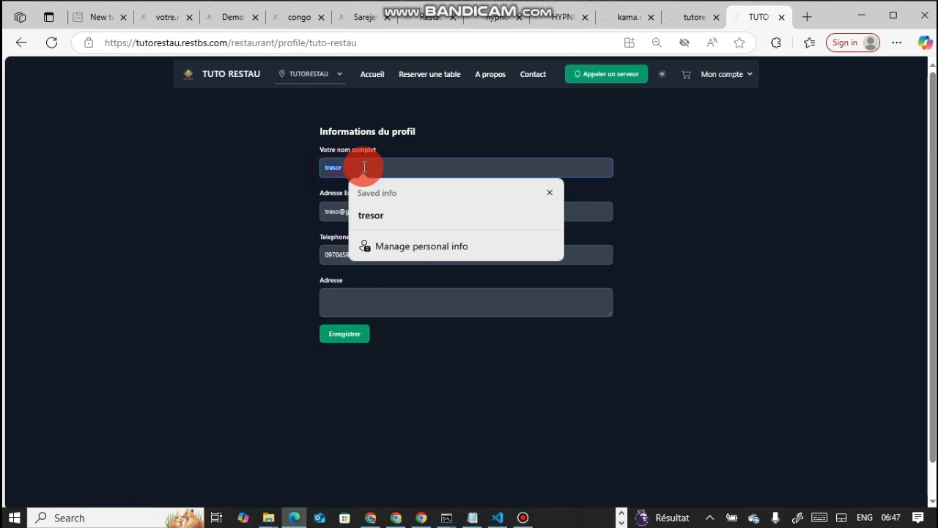
left_click(296, 220)
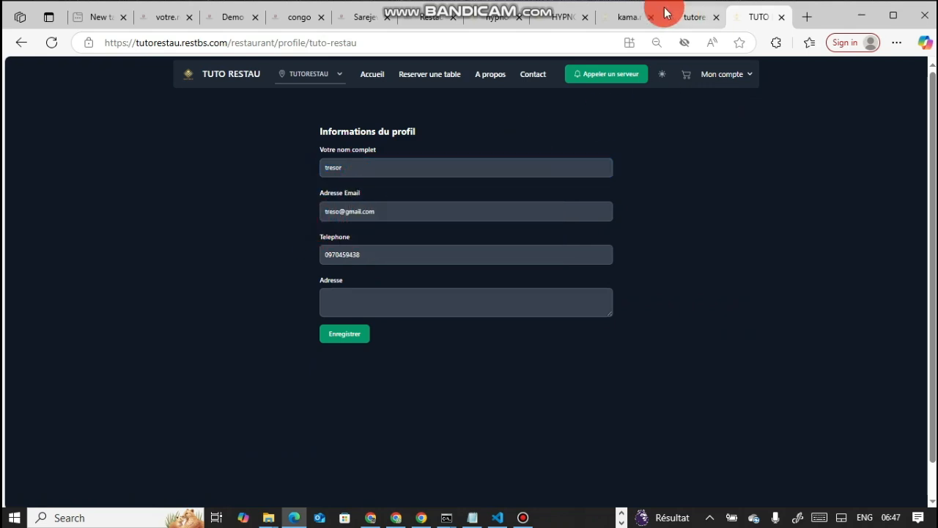
Step: Return to the restaurant admin's client list and review each client's name, e-mail, phone number and order total
left_click(618, 18)
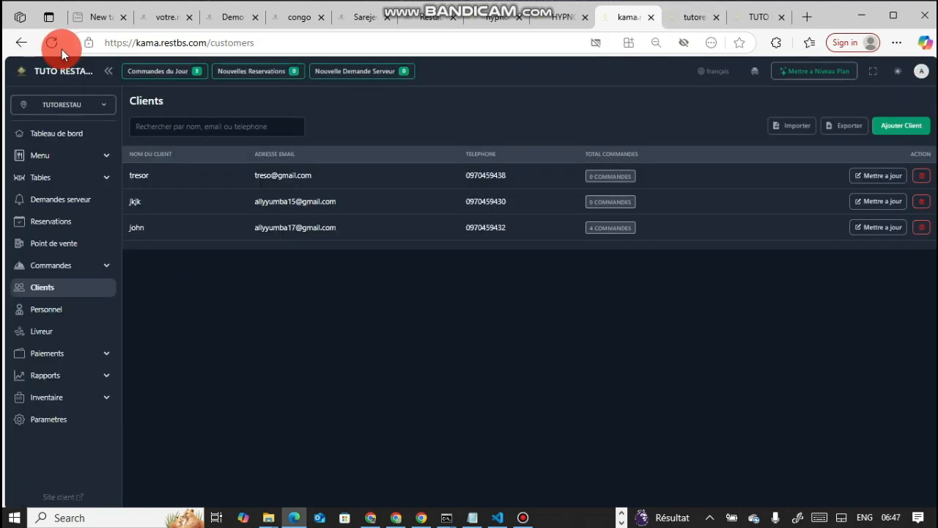
double_click(145, 176)
left_click_drag(254, 176, 315, 177)
left_click_drag(466, 180, 506, 176)
left_click(610, 176)
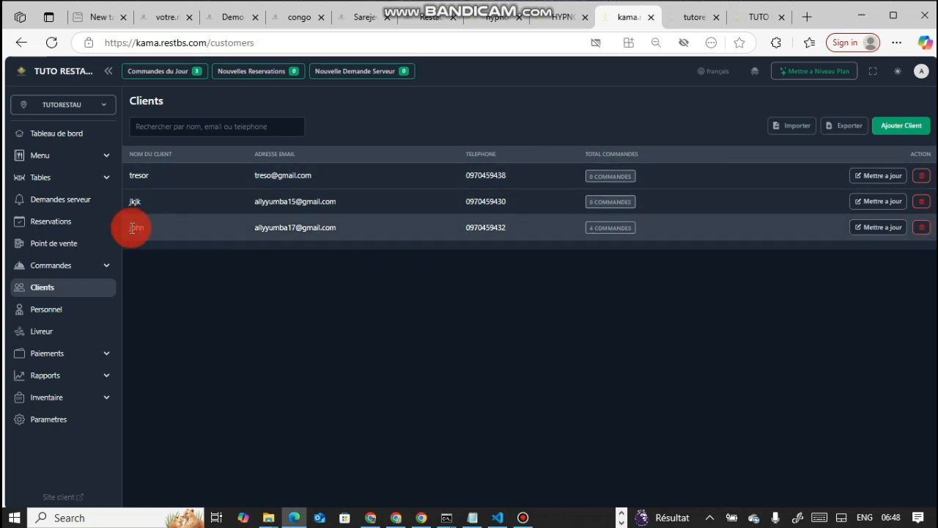
left_click_drag(130, 228, 169, 230)
left_click(417, 250)
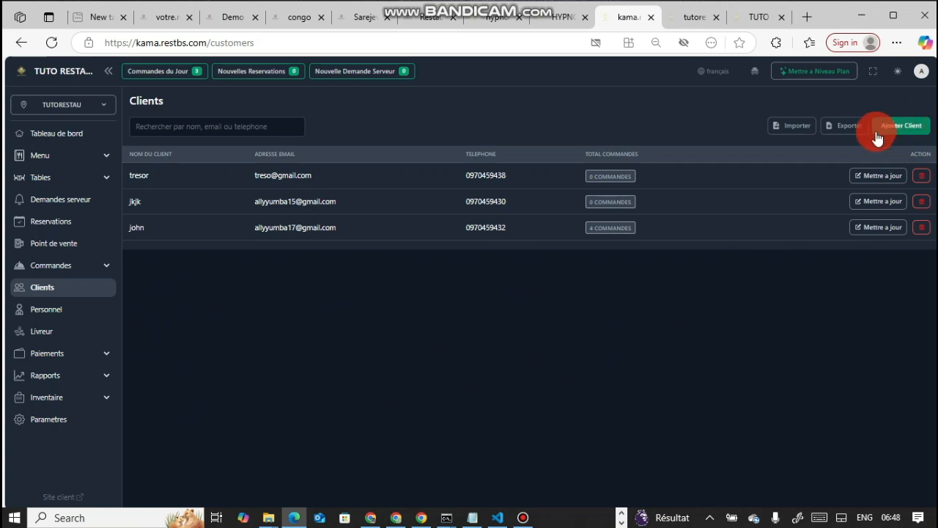
Step: View the fields of the form for adding a client and close it without saving
left_click(901, 128)
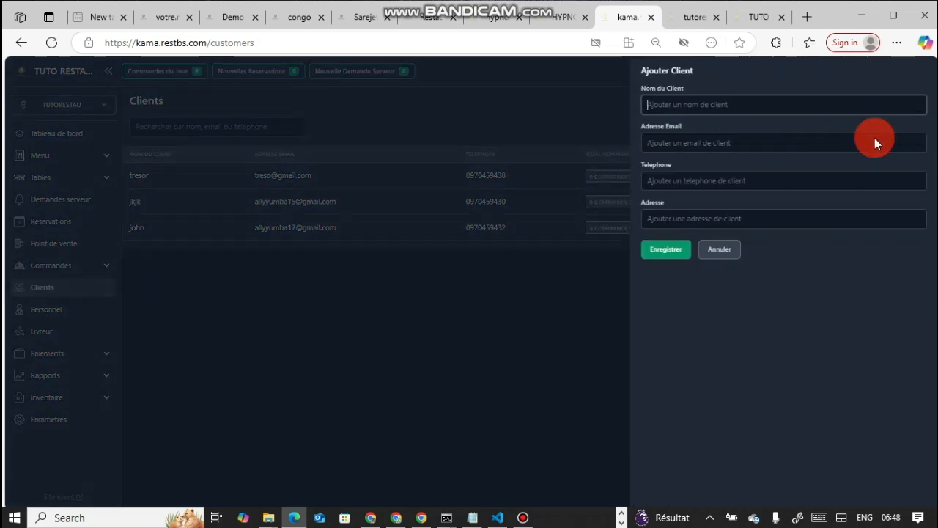
left_click(697, 105)
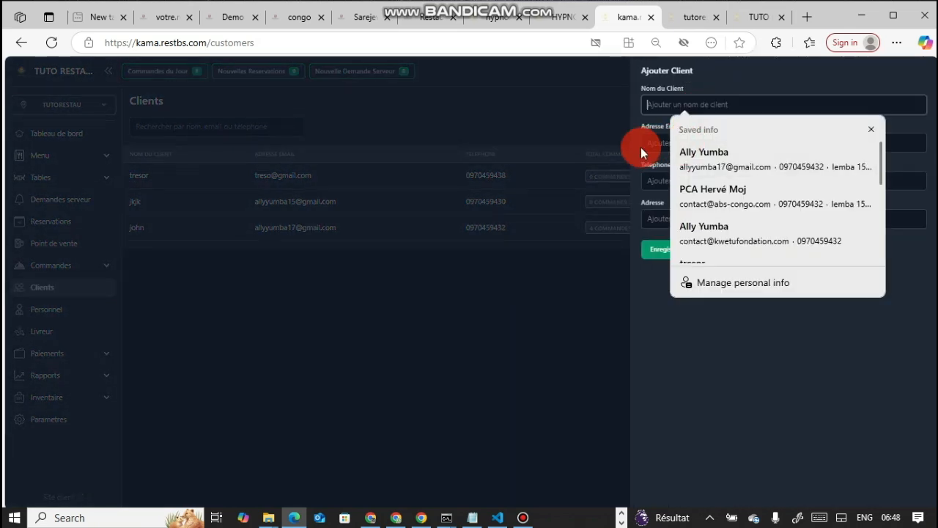
left_click(544, 112)
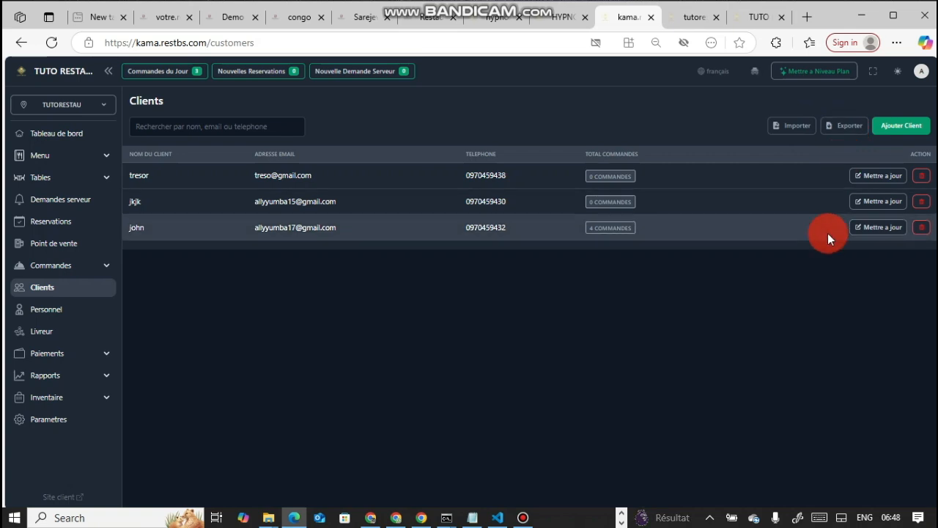
Step: Open the staff page and examine the new member form's name, e-mail, password and role options, leaving it unsaved
left_click(57, 311)
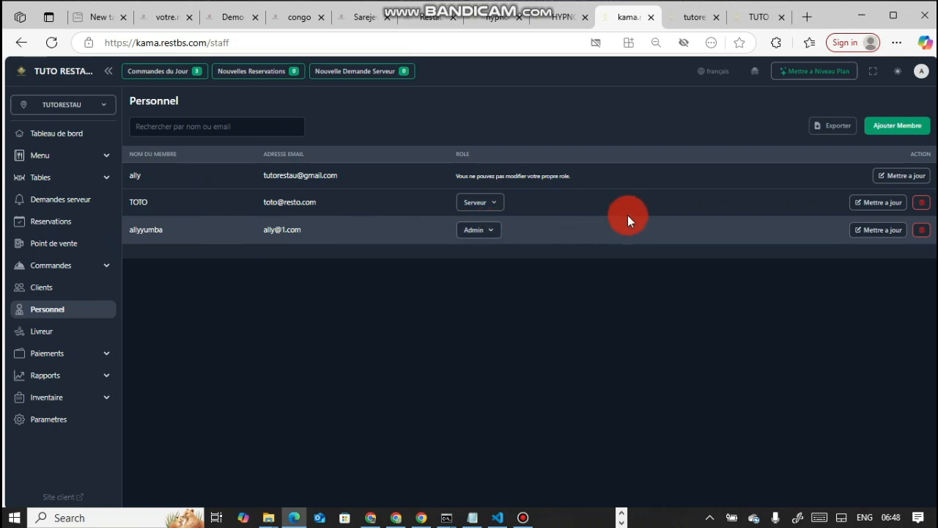
left_click(906, 113)
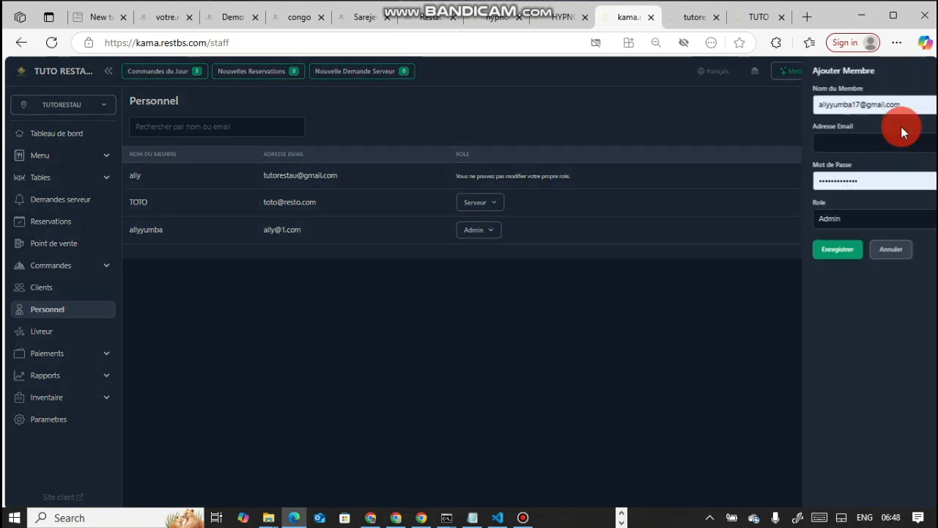
left_click(691, 140)
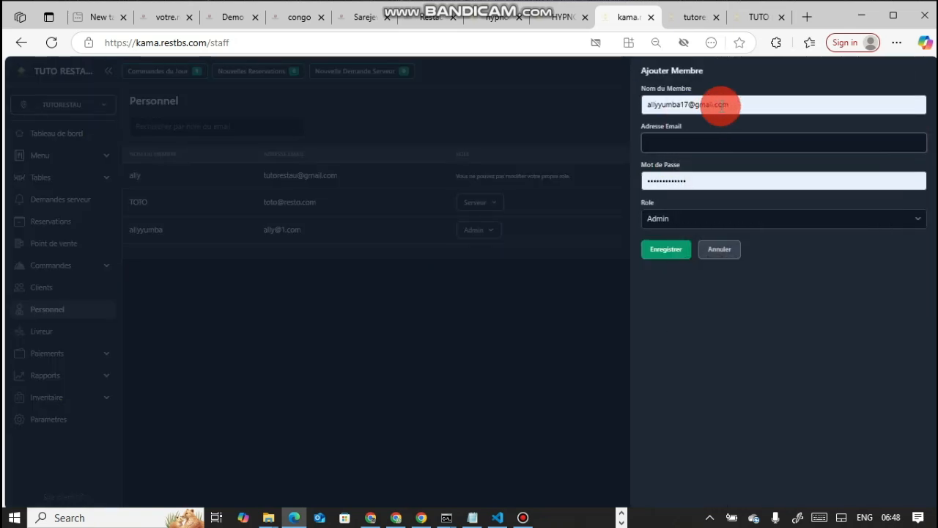
left_click_drag(745, 105, 607, 105)
left_click(649, 141)
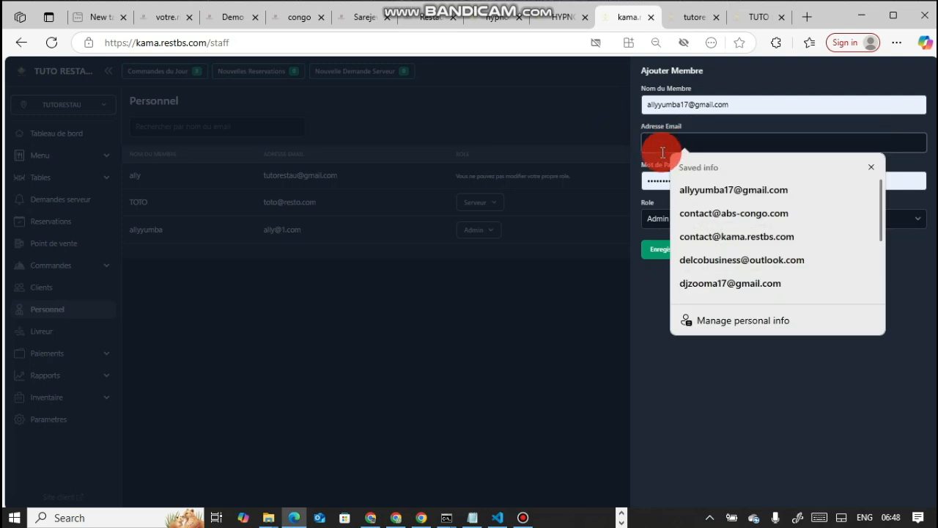
left_click(648, 180)
left_click_drag(648, 180, 749, 174)
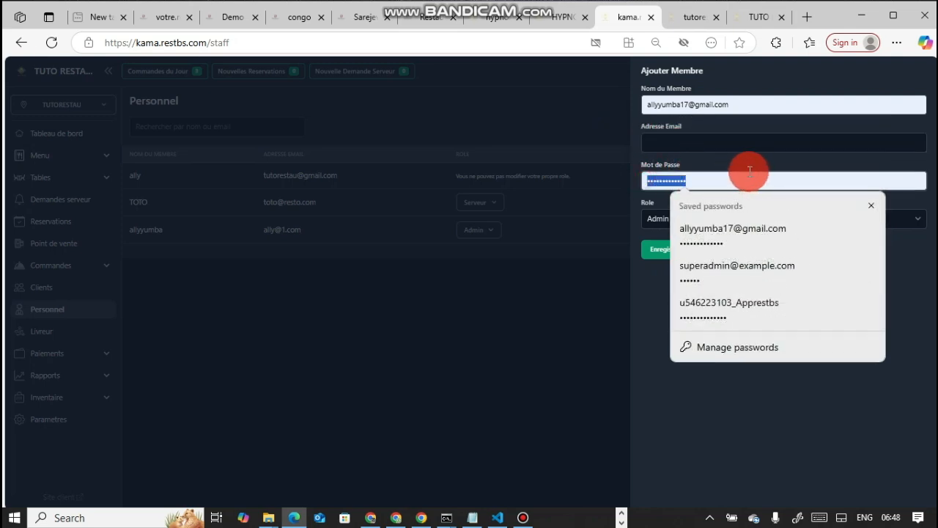
left_click(651, 217)
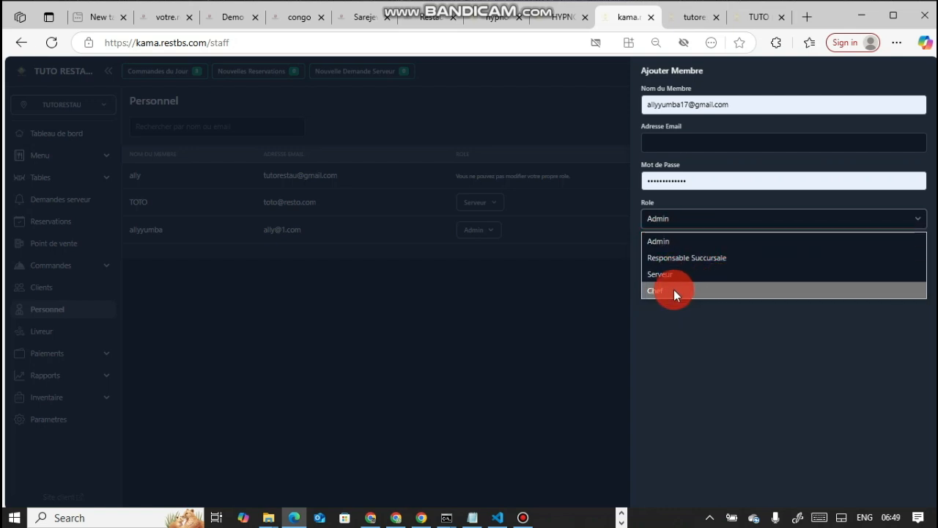
left_click(676, 336)
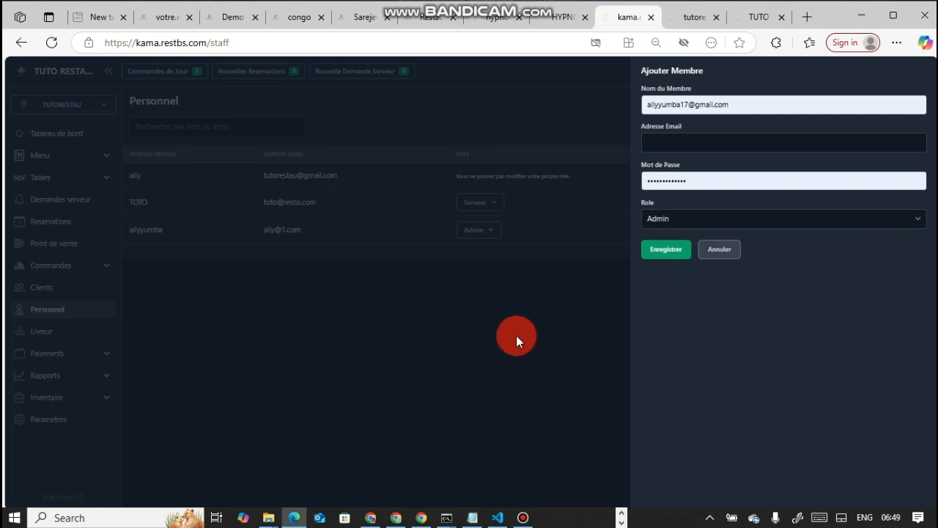
left_click(515, 330)
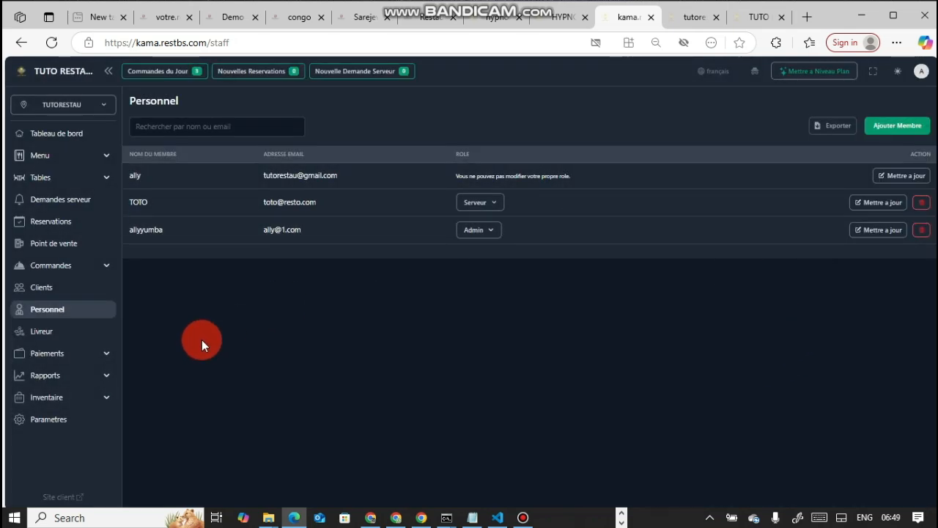
Step: Open the delivery drivers page and view the new driver form's fields, closing it without saving
left_click(35, 336)
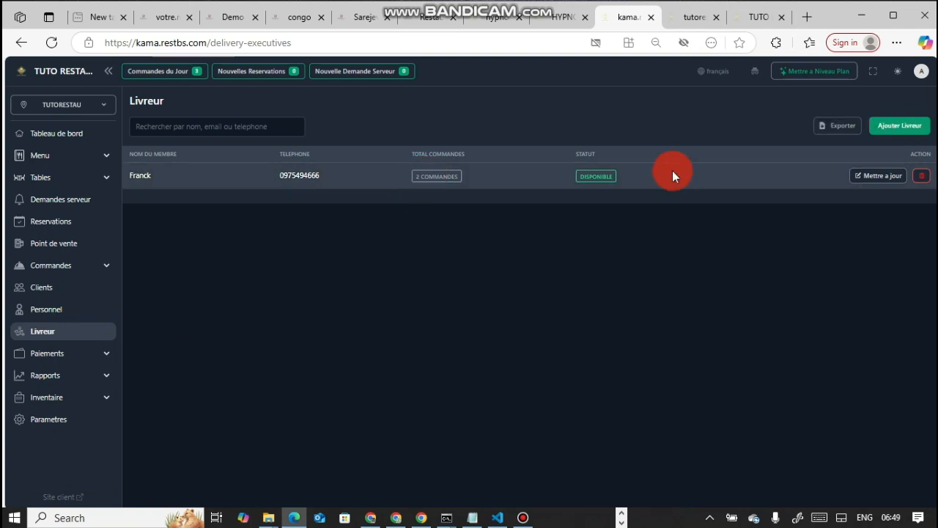
left_click(900, 132)
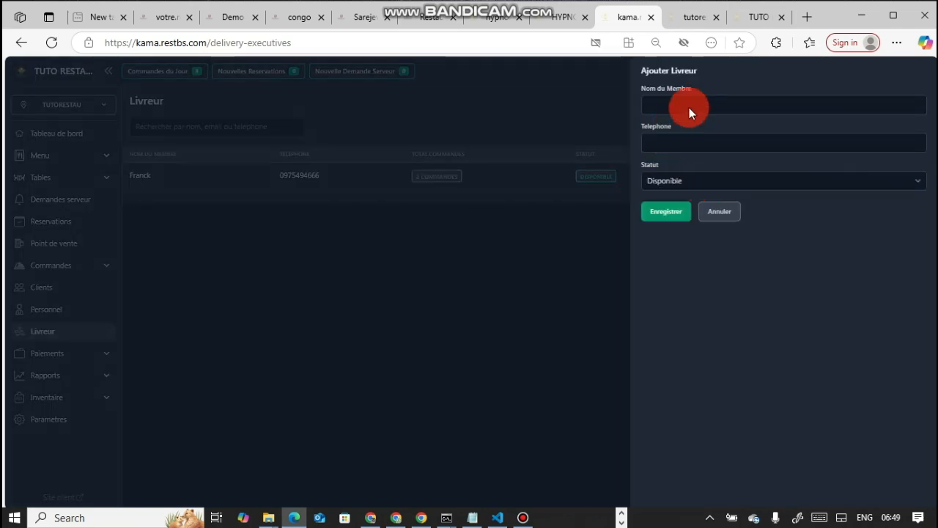
left_click(697, 103)
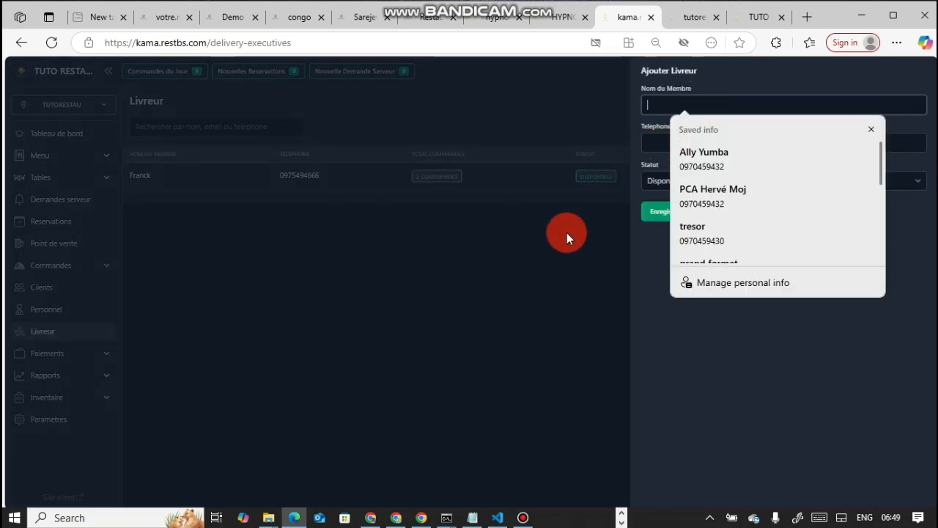
left_click(50, 256)
Step: Start a point-of-sale delivery order with one coca-cola and assign the listed delivery driver to it
left_click(52, 245)
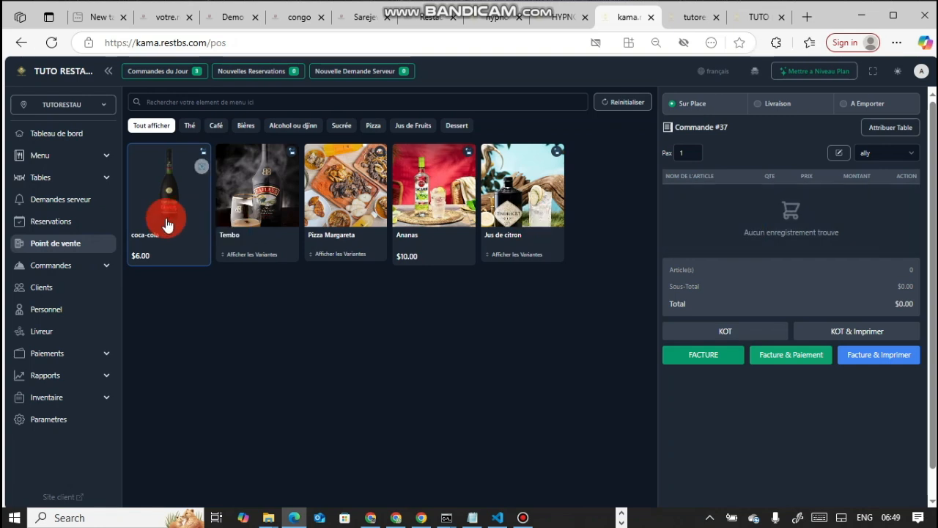
left_click(779, 104)
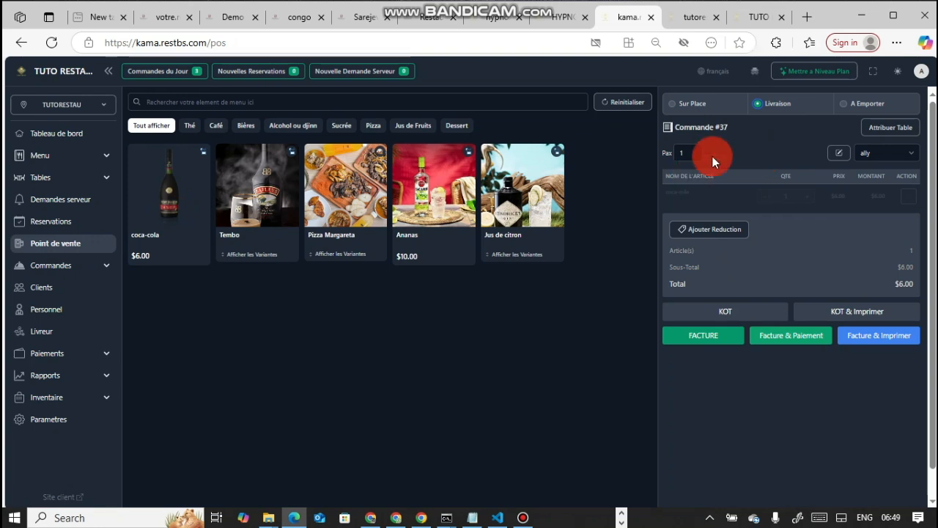
left_click(731, 150)
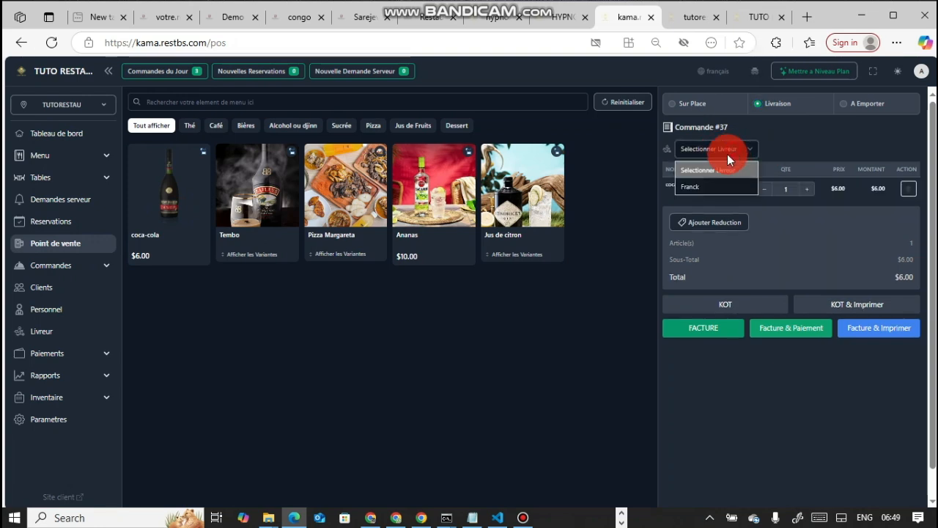
left_click(701, 188)
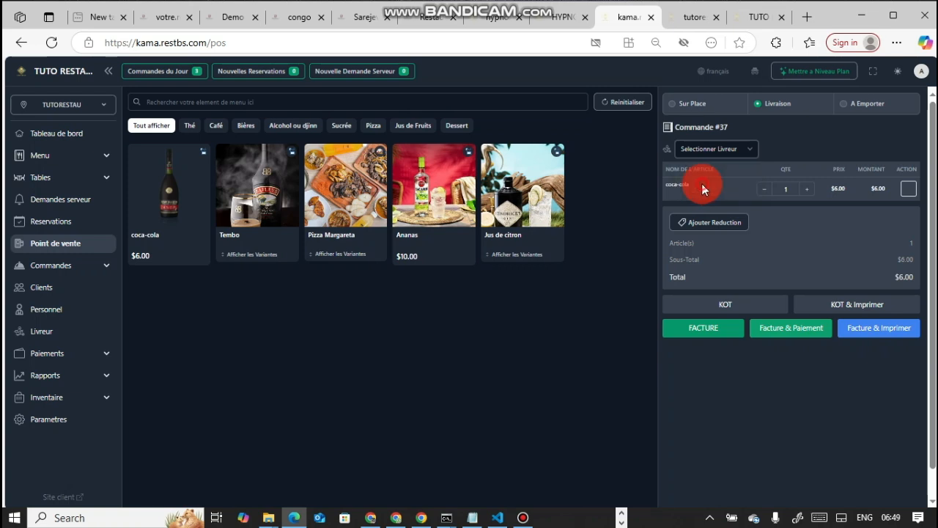
Step: Review the driver's assigned orders and the details of the May 11, 2025 order, and close both views
left_click(50, 335)
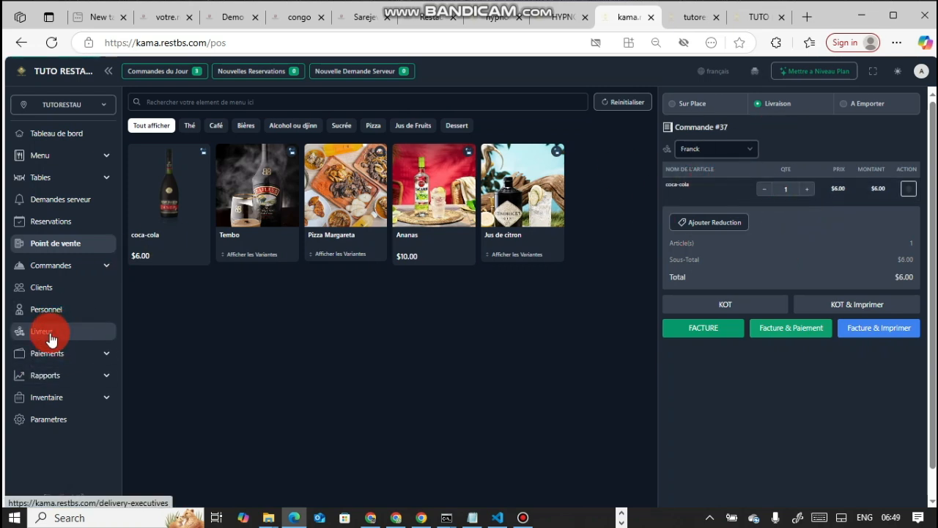
left_click(504, 240)
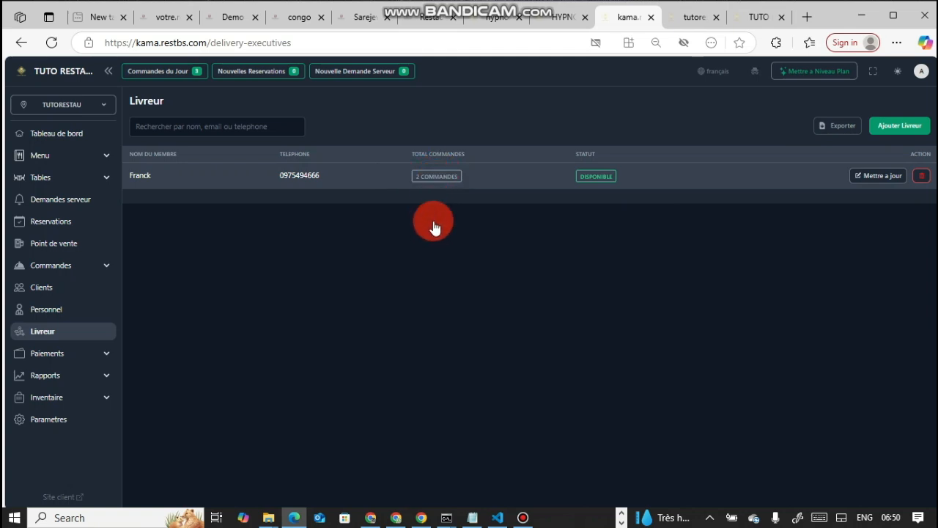
left_click(444, 183)
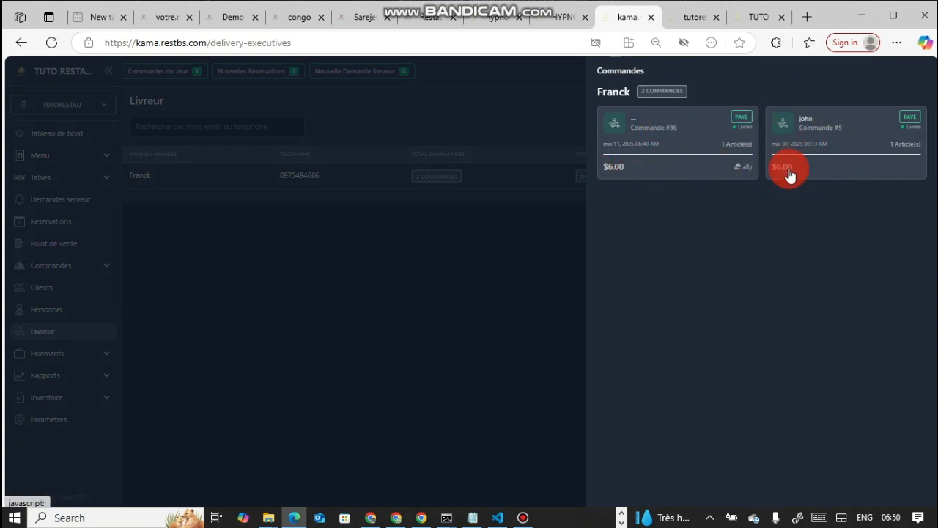
left_click(672, 125)
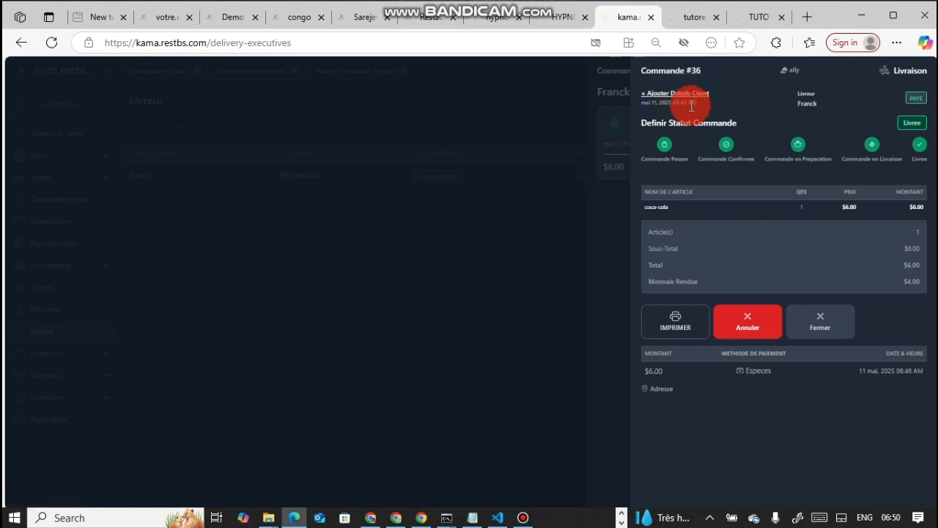
left_click(510, 269)
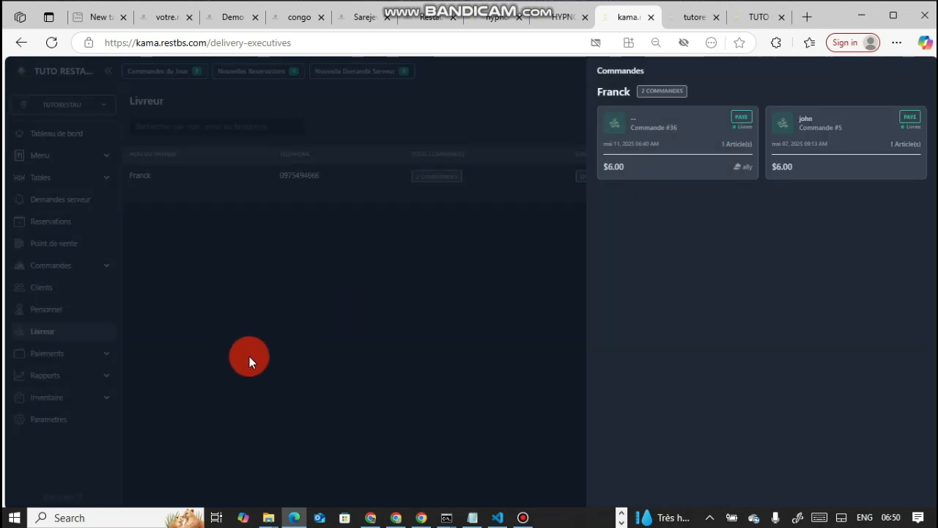
left_click(425, 319)
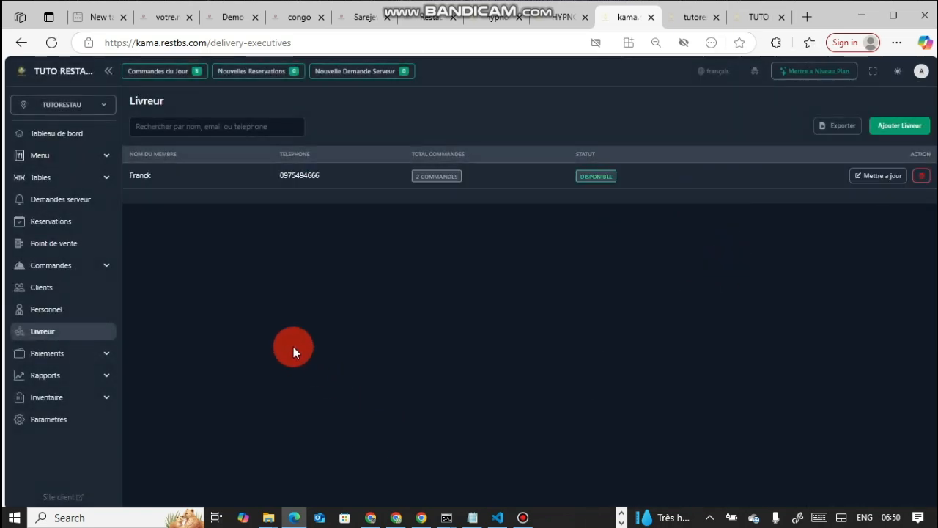